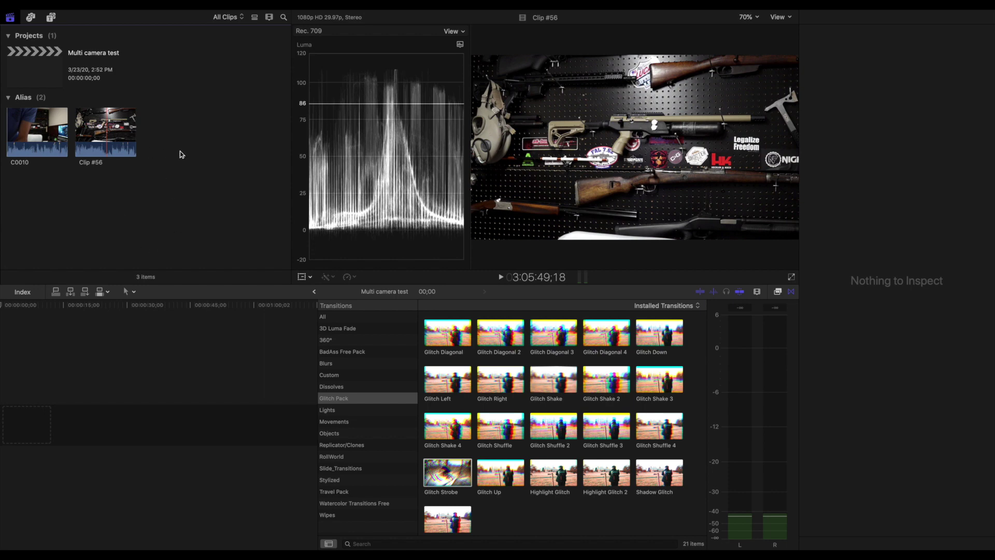
Set the Camera Angle of Clip #56 to 1
left_click(95, 129)
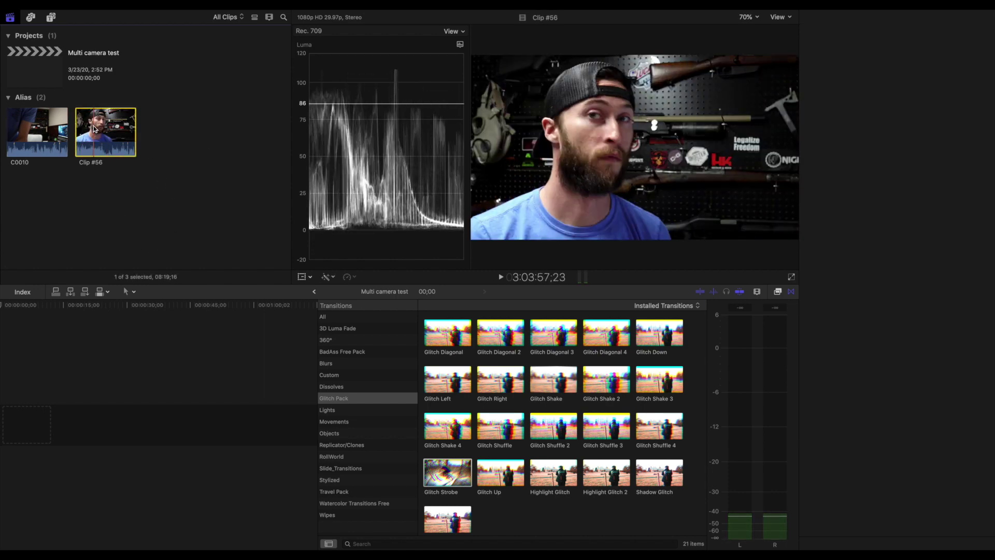
key("super+4")
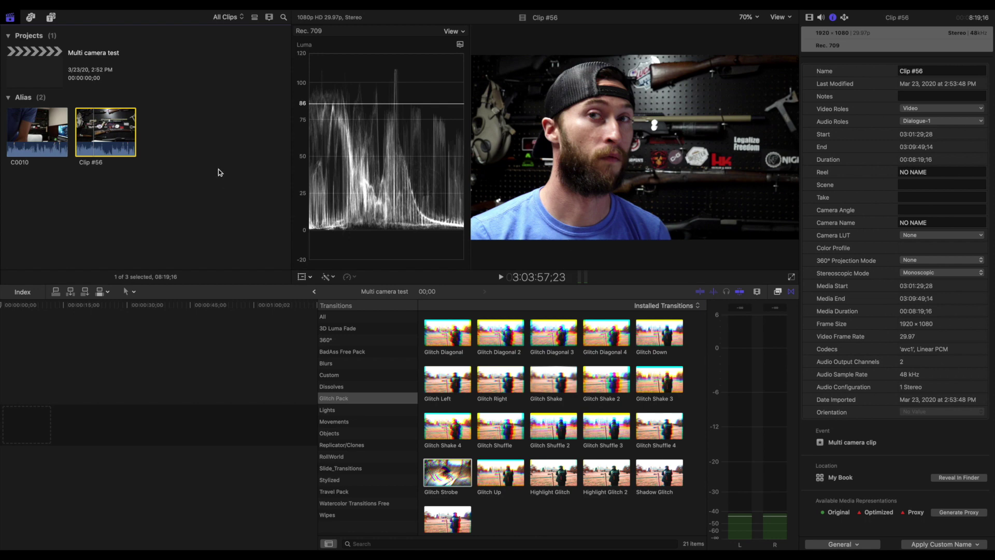
left_click(78, 327)
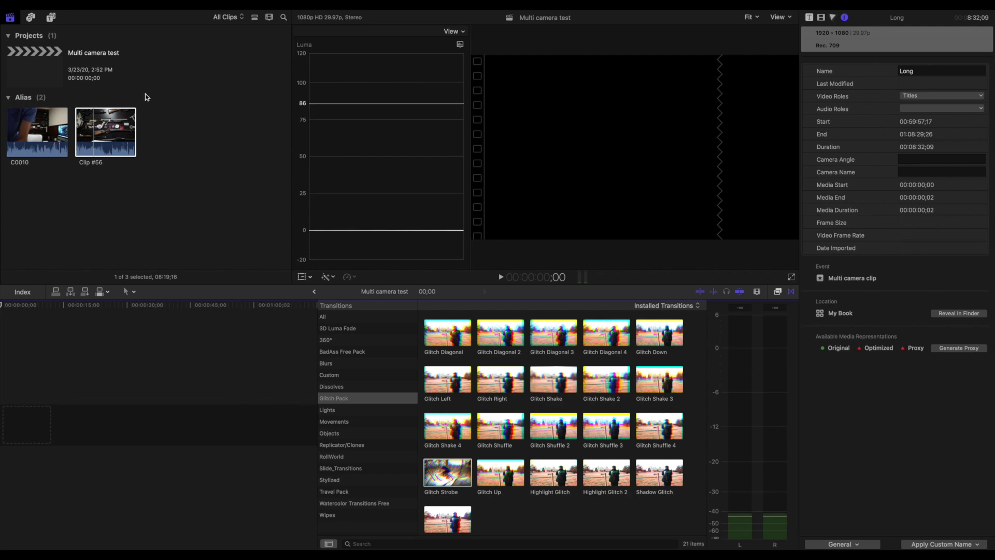
left_click(100, 127)
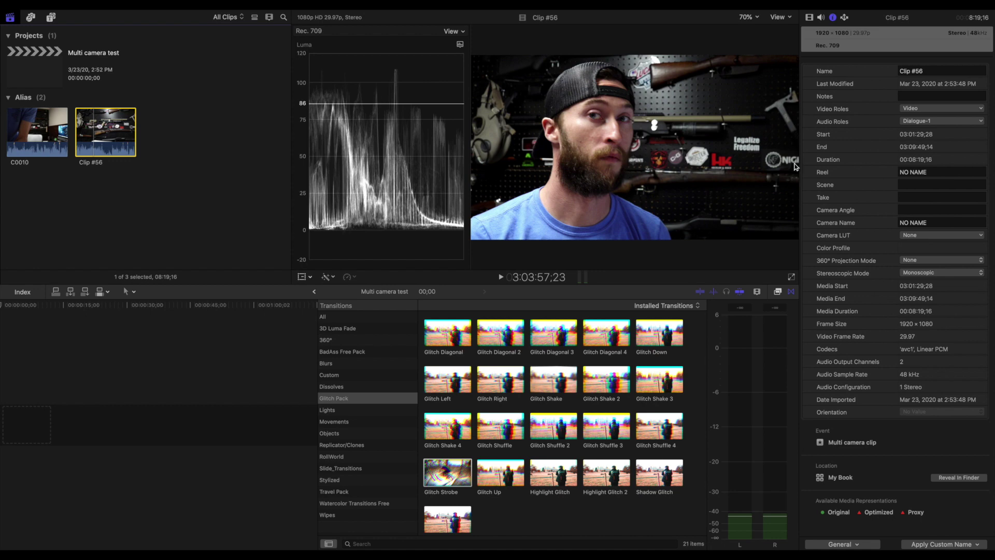
left_click(834, 18)
left_click(902, 210)
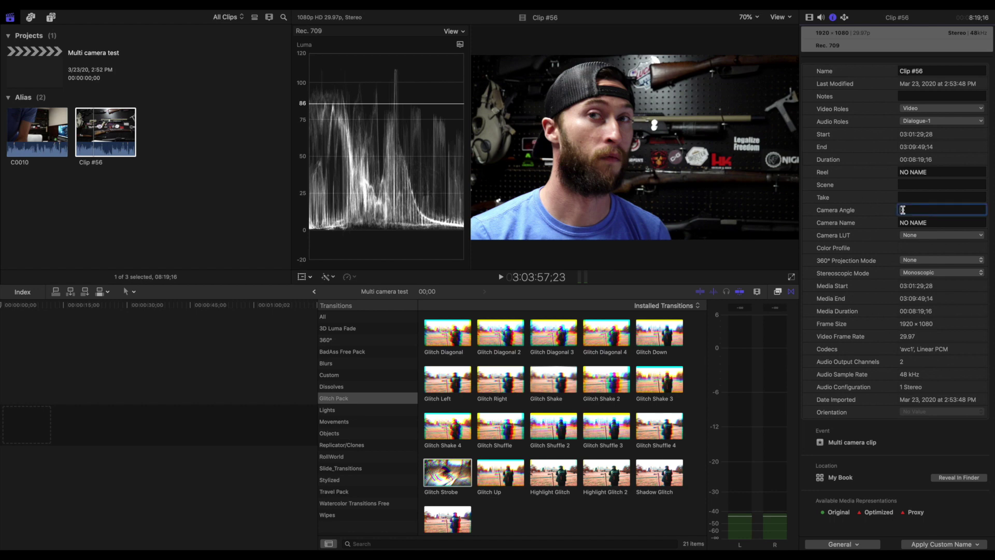
type("1")
Set the Camera Angle of clip C0010 to 2
left_click(45, 129)
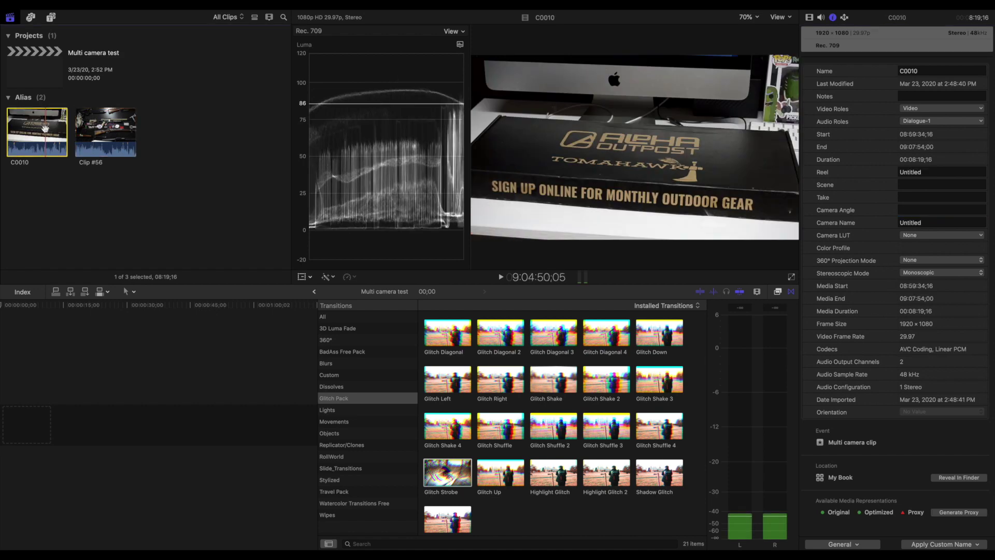
left_click(778, 97)
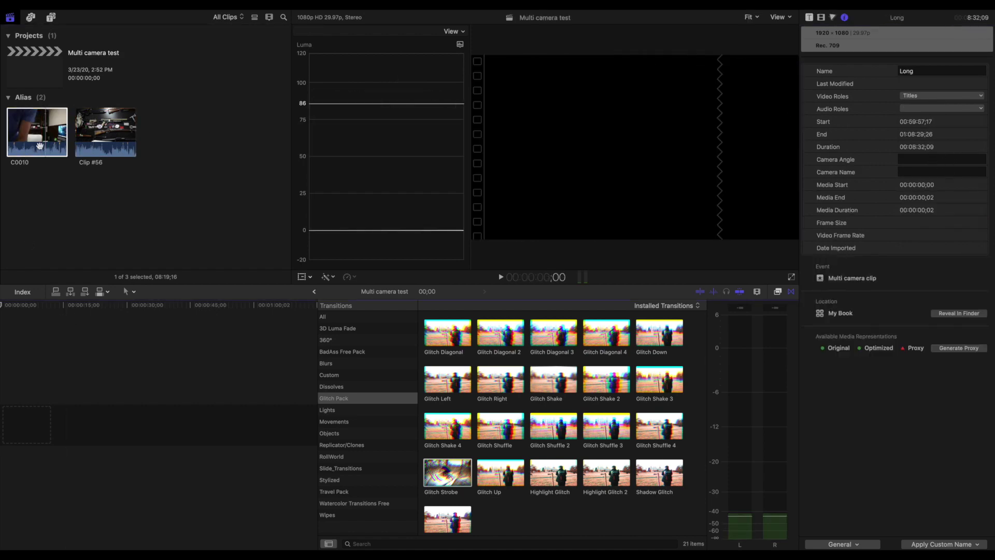
left_click(39, 142)
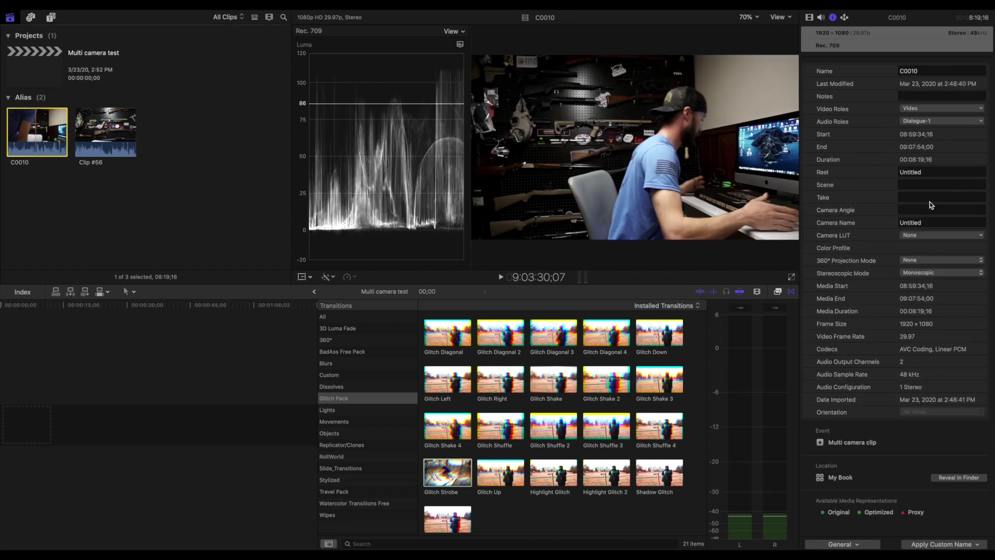
left_click(931, 209)
type("2")
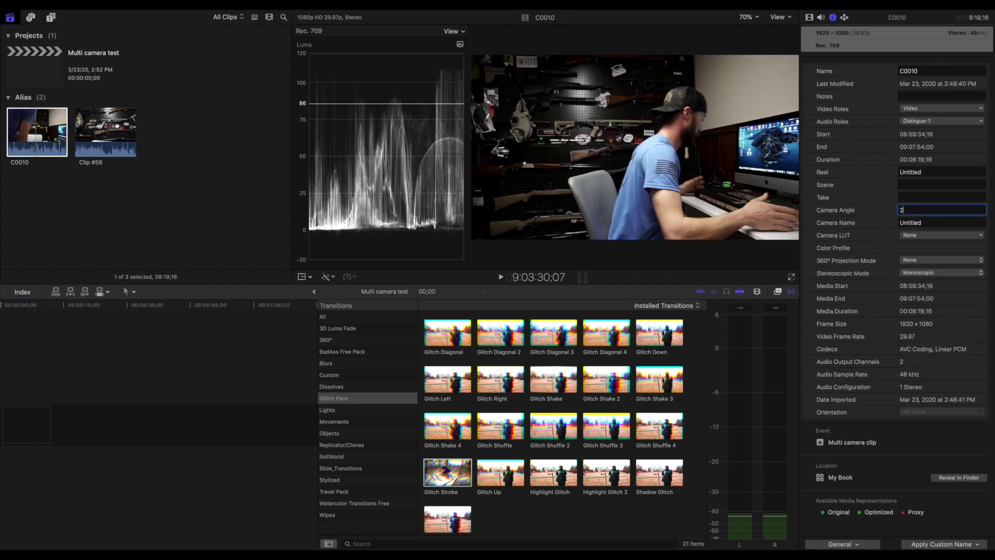
left_click(190, 137)
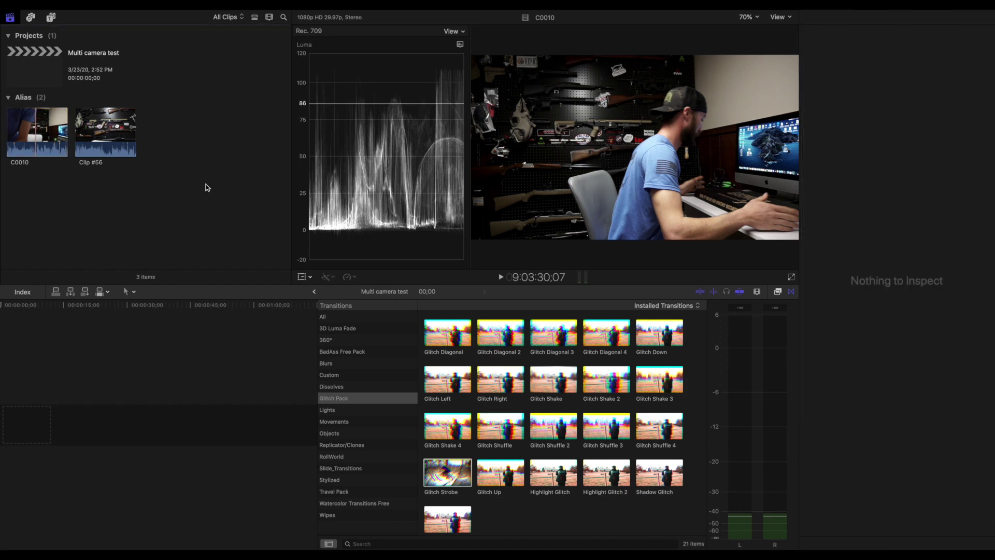
Create a multicam clip from C0010 and Clip #56, keeping the default name and using audio for synchronization
left_click_drag(195, 185, 32, 131)
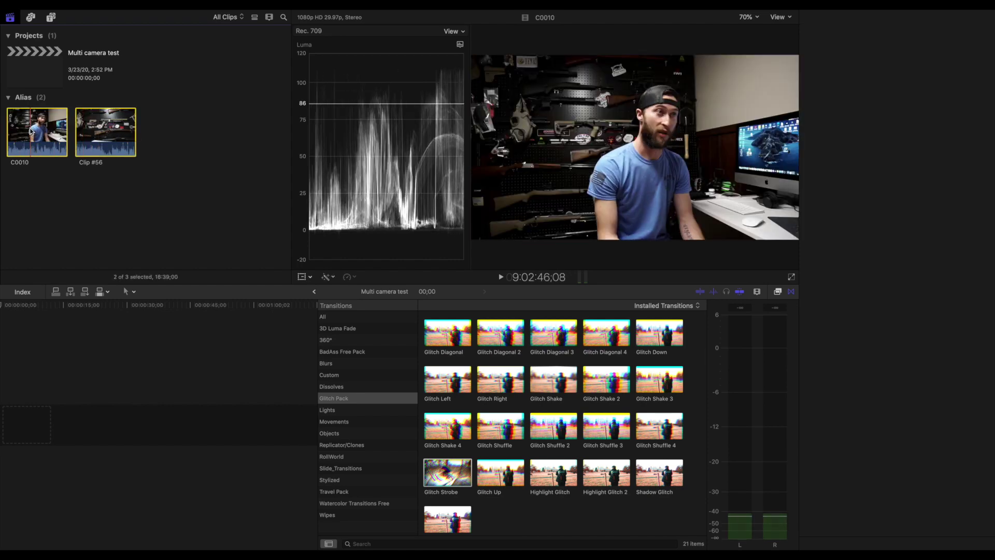
right_click(107, 130)
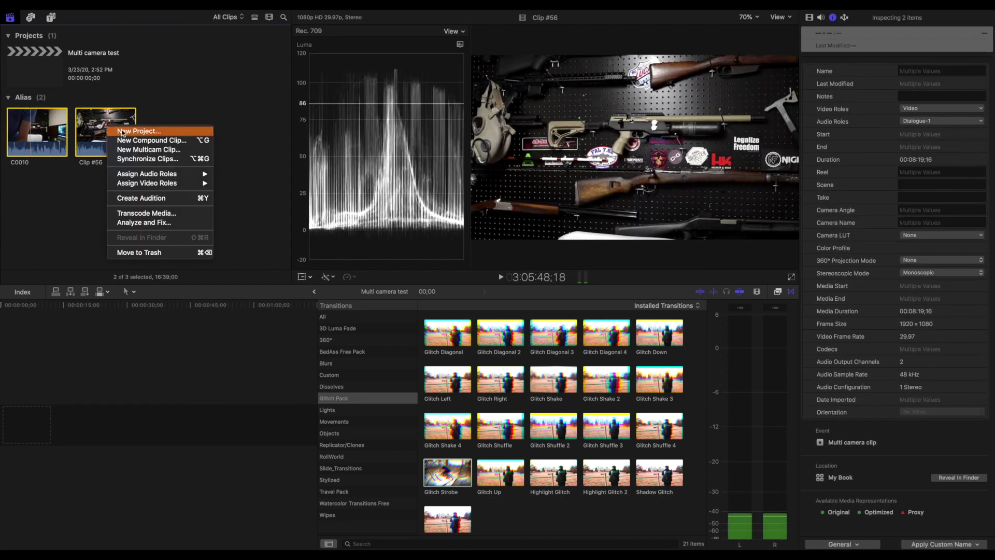
left_click(160, 150)
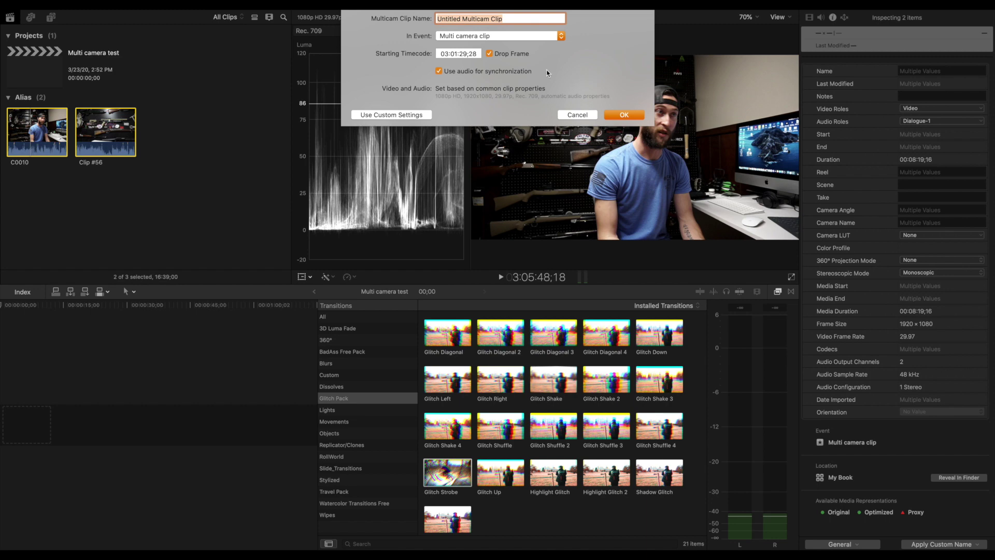
left_click(524, 17)
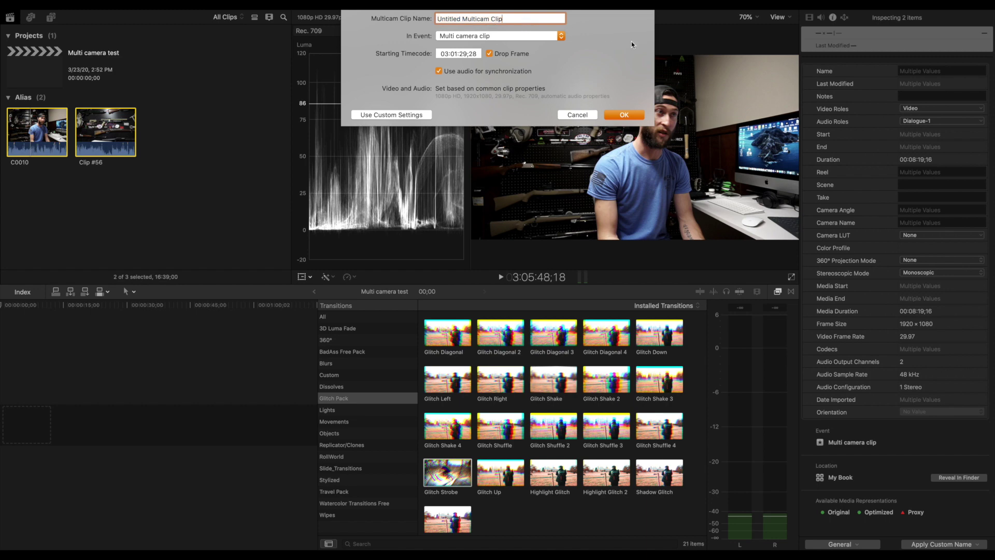
left_click(634, 116)
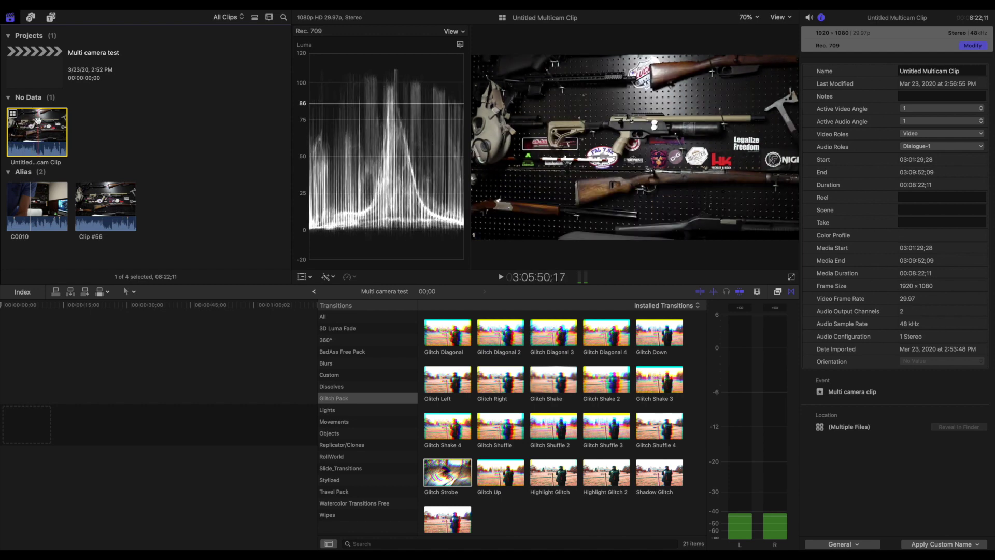
Add the multicam clip to the start of the timeline and hide the transitions and effects browser
left_click_drag(37, 121, 36, 425)
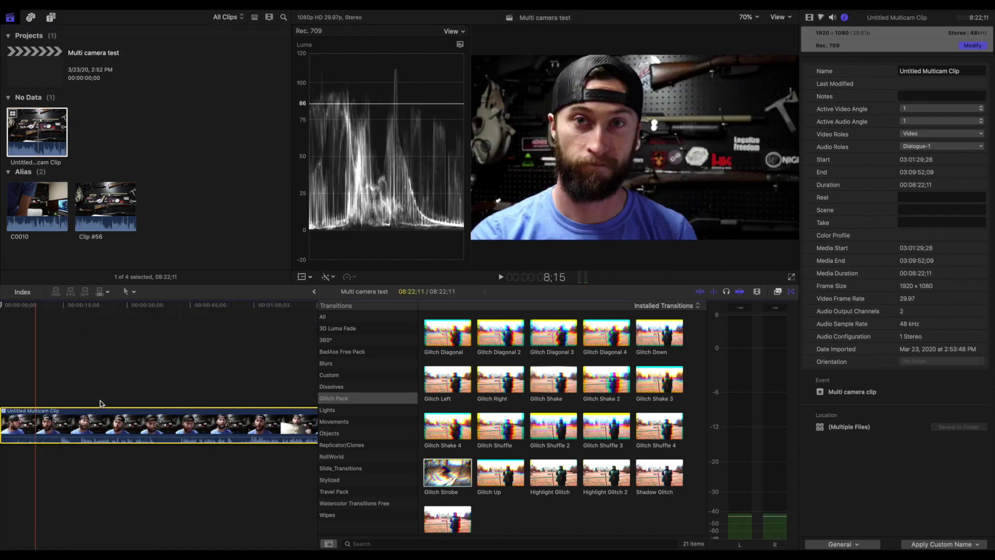
left_click(781, 292)
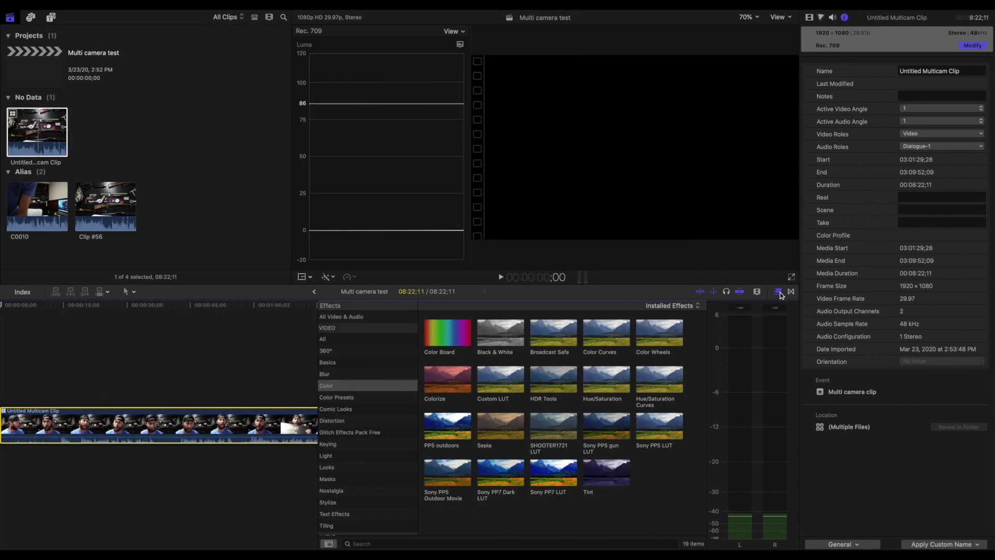
left_click(780, 293)
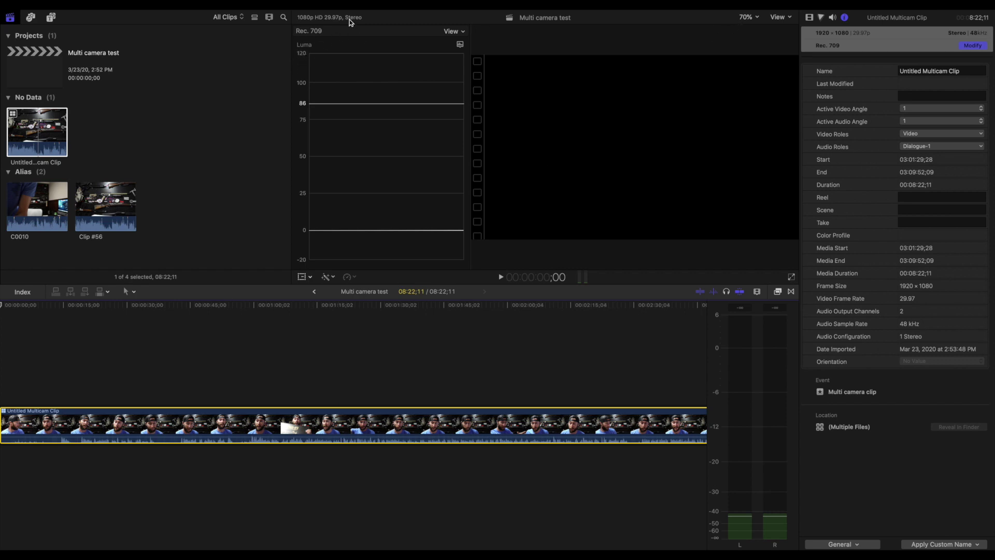
Show the multicam angles alongside the viewer in place of the video scopes
left_click(779, 18)
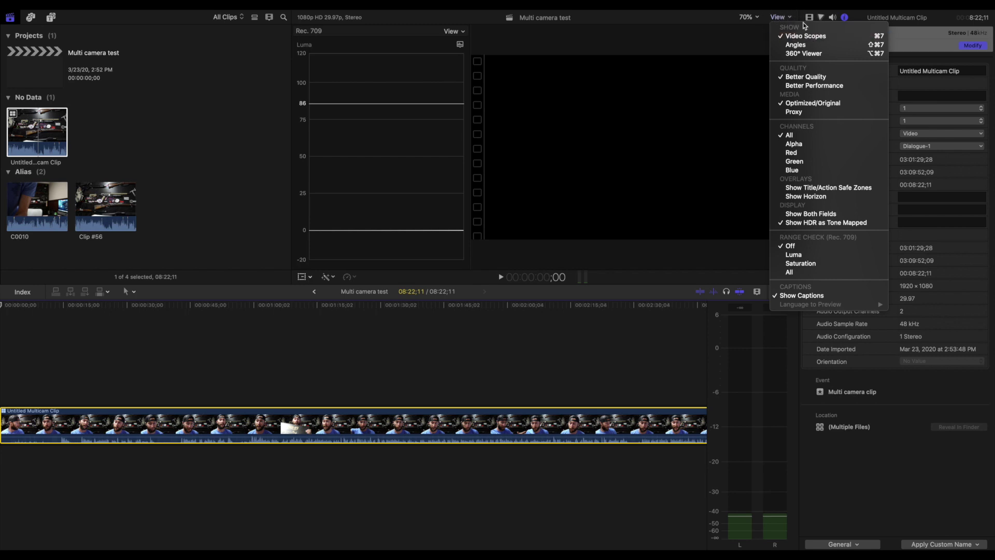
left_click(802, 45)
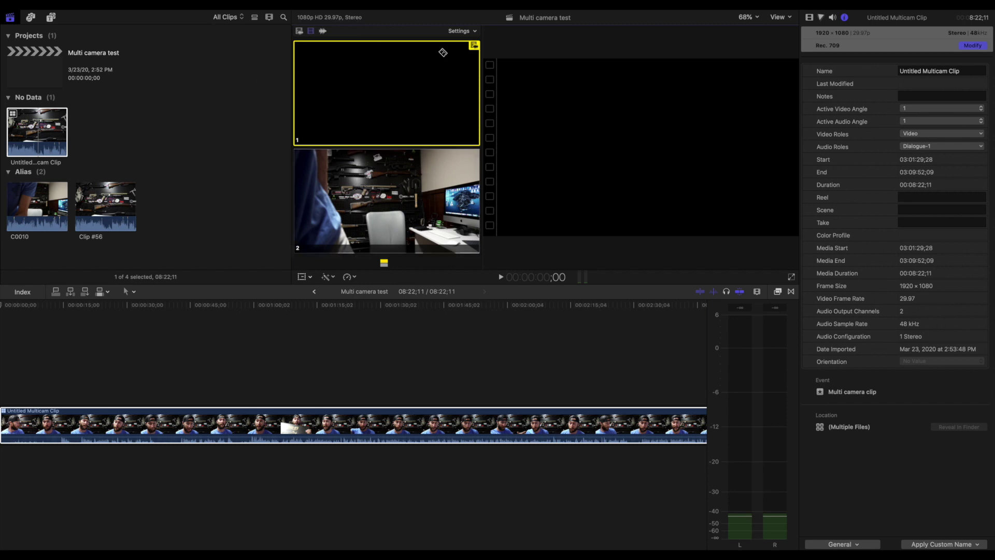
Display 16 angles in the angle viewer, and return it to the 2-angle display
left_click(459, 32)
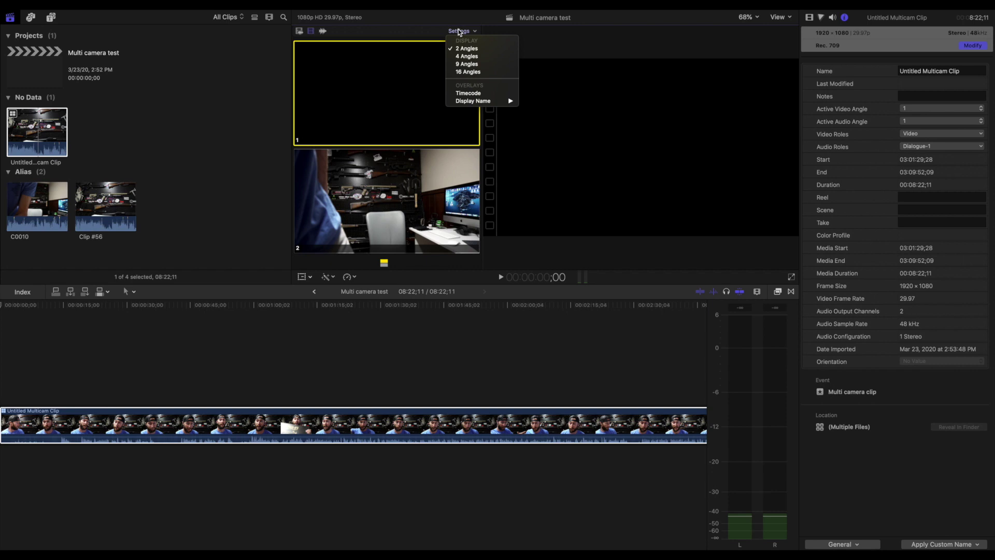
left_click(470, 73)
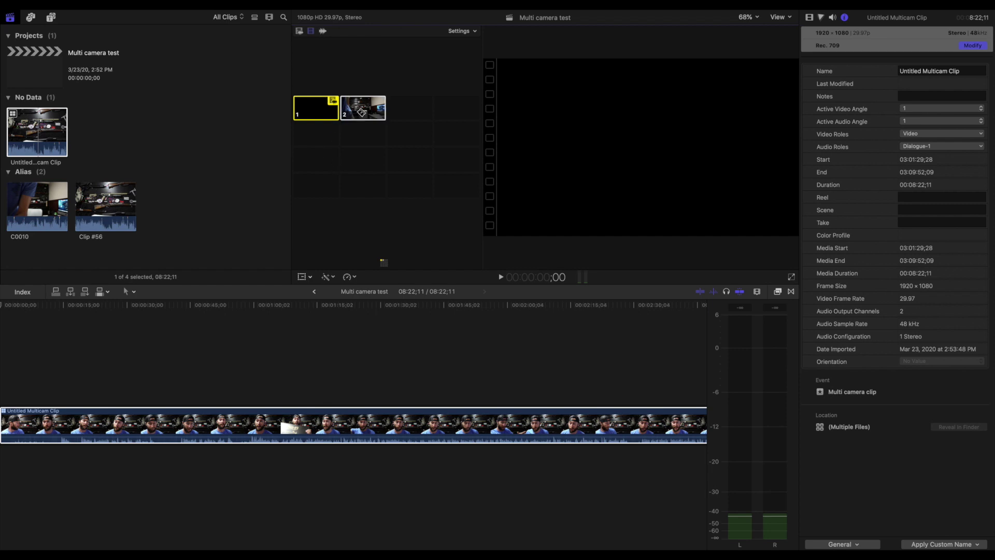
left_click(459, 33)
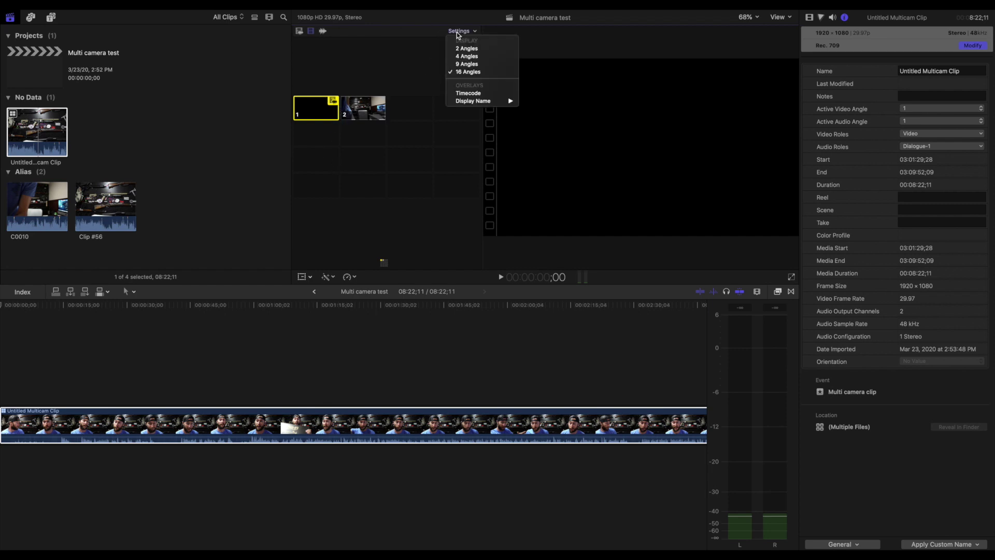
left_click(458, 49)
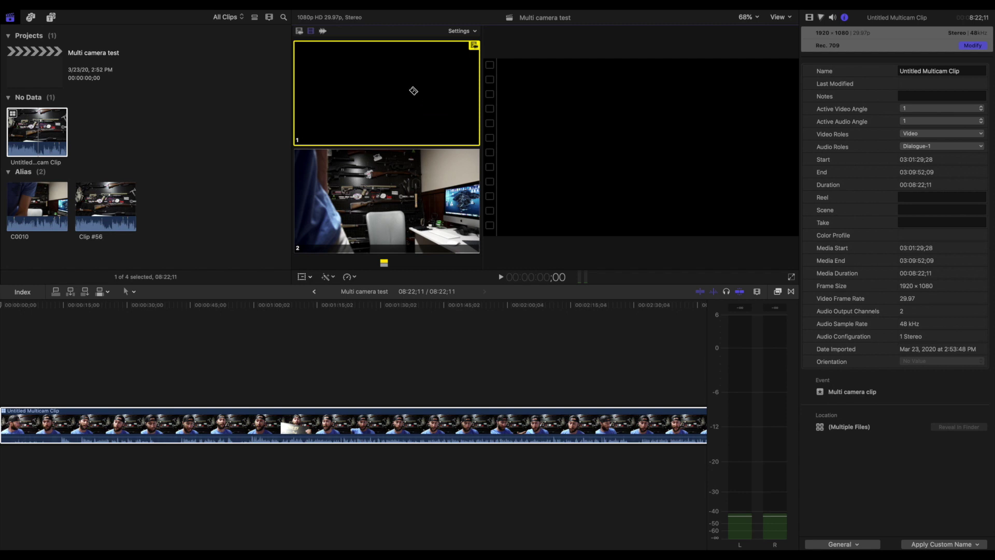
Enable combined video and audio switching and play the multicam clip from the beginning of the timeline
left_click(299, 31)
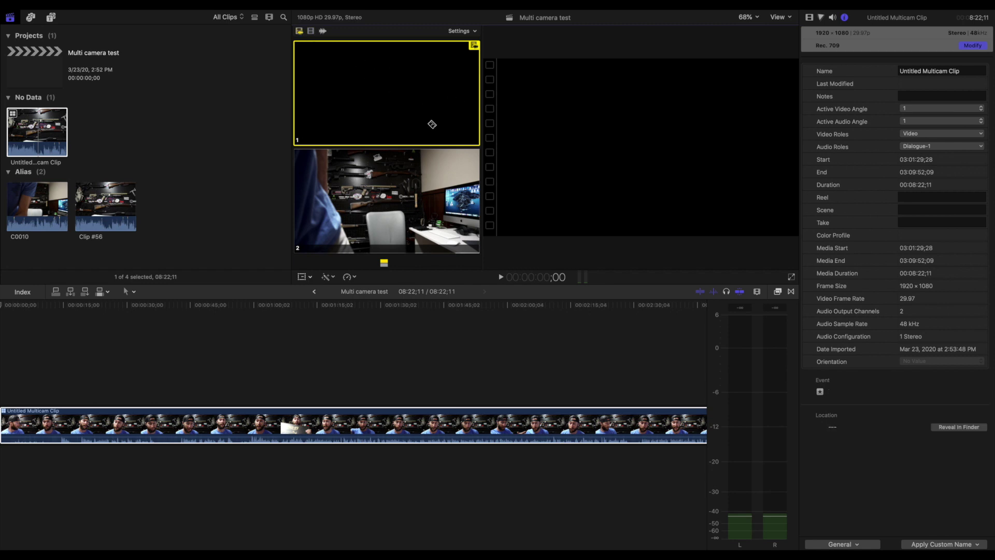
key("space")
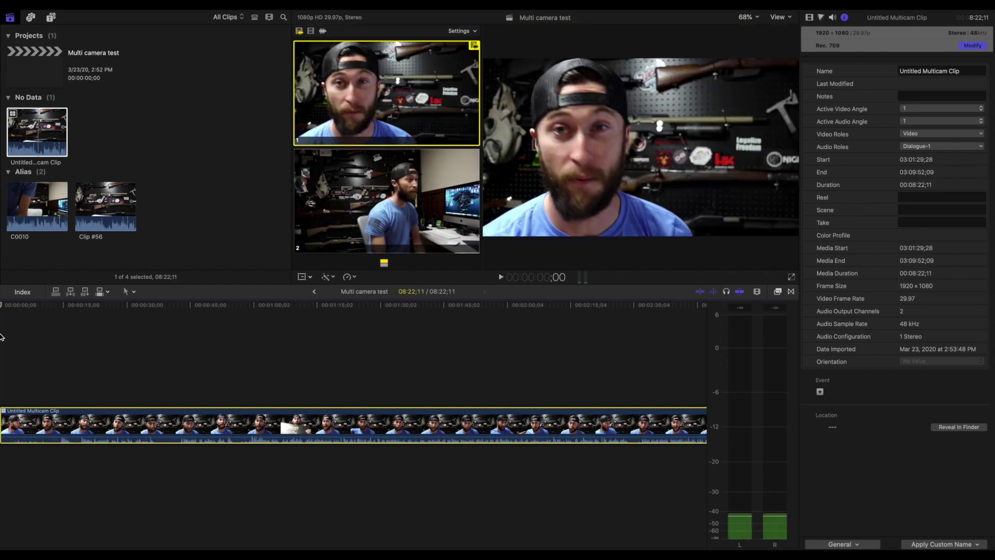
left_click(2, 348)
scroll(2, 348, "left", 1)
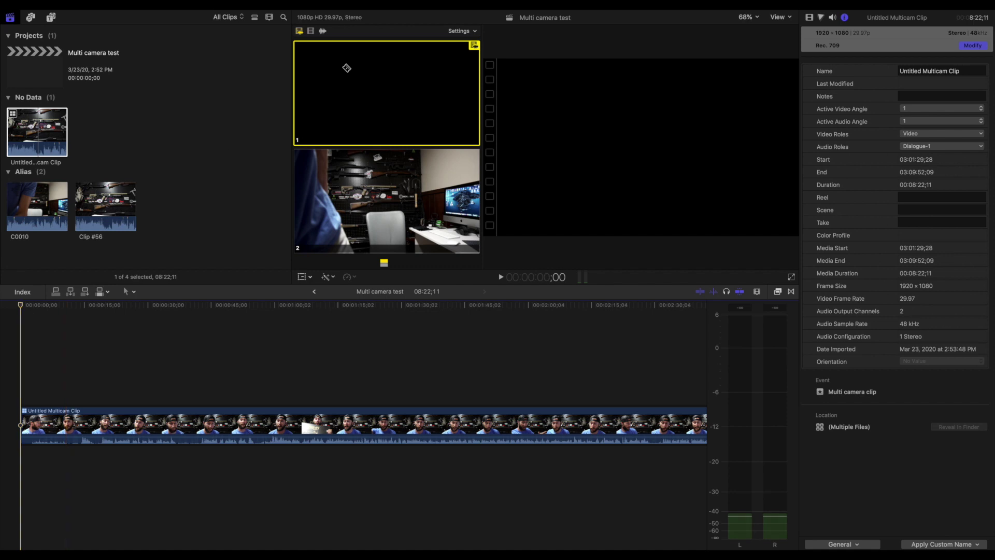
key("space")
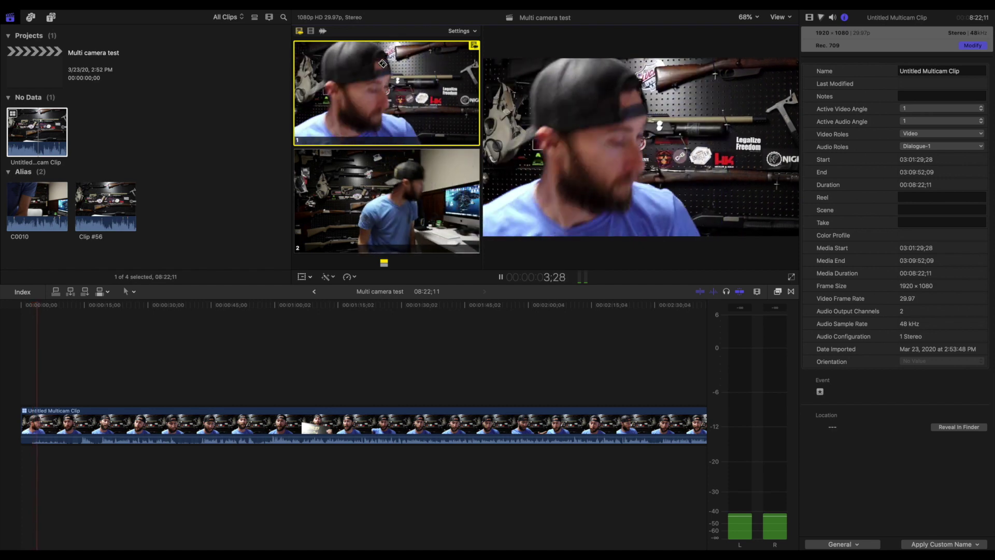
key("space")
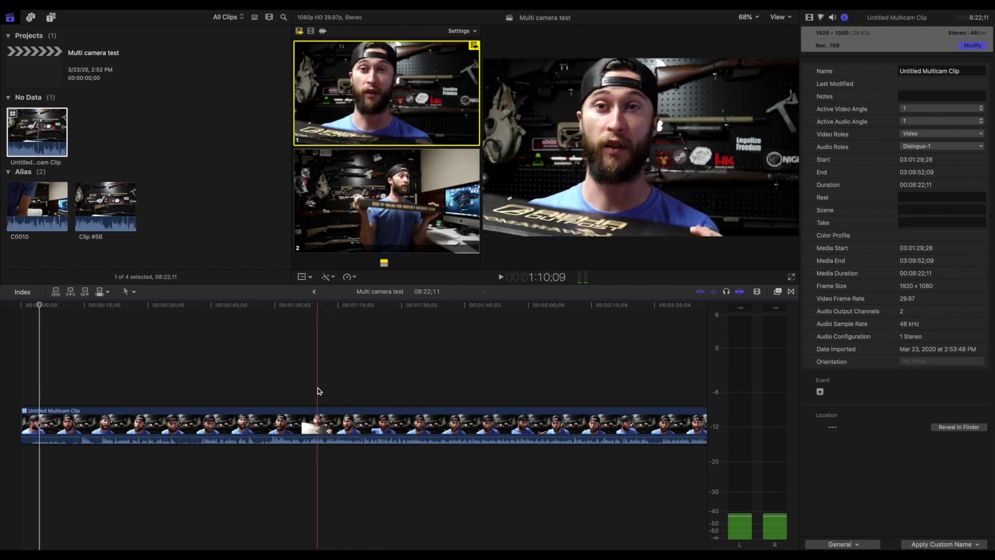
Enable video-only switching and, playing from 1:10;09, cut the multicam clip to angle 2, back to angle 1, and again to angle 2
left_click(318, 387)
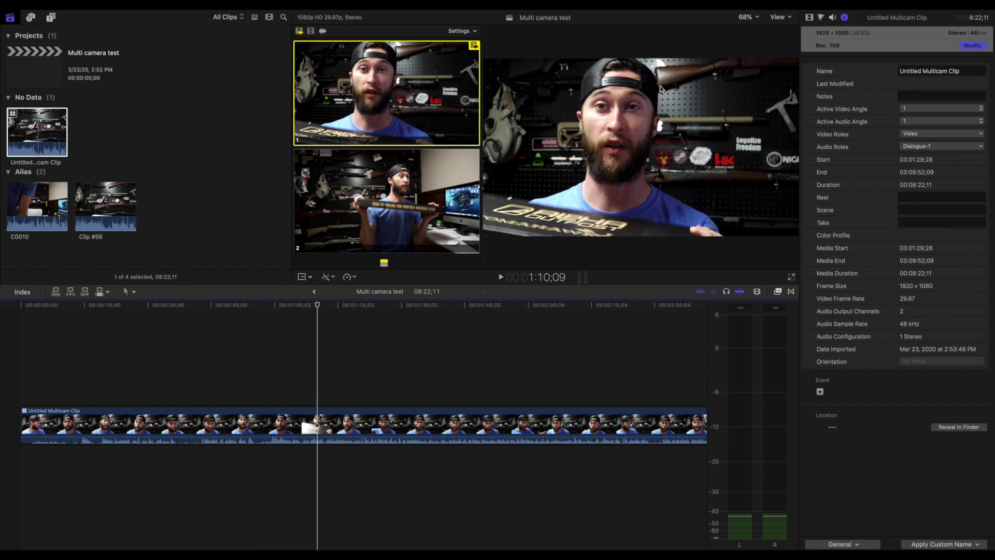
left_click(311, 32)
key("space")
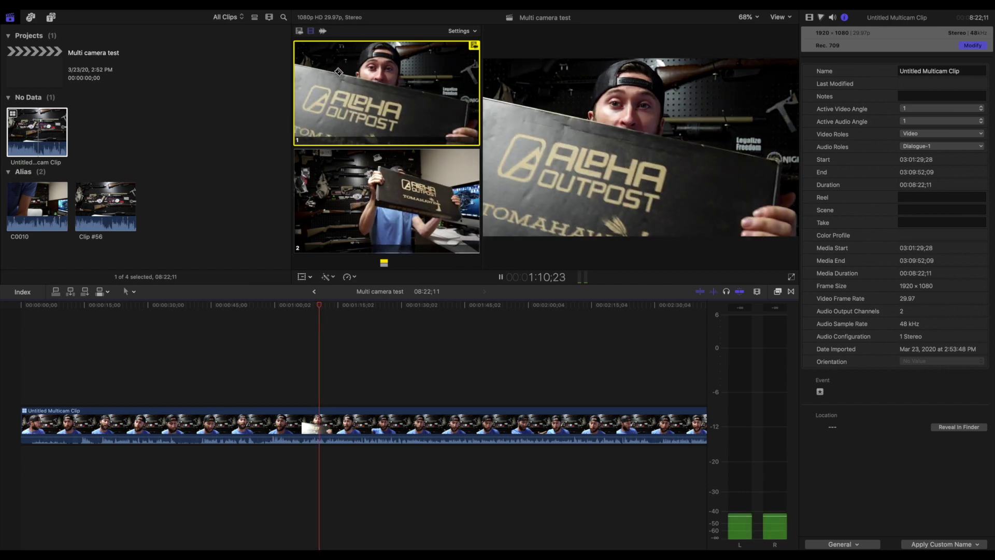
left_click(422, 188)
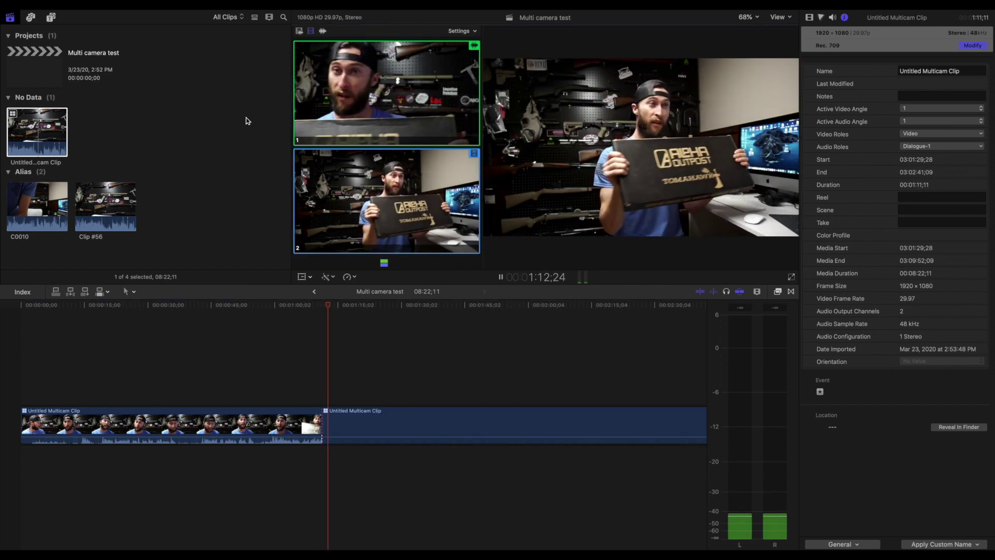
left_click(432, 83)
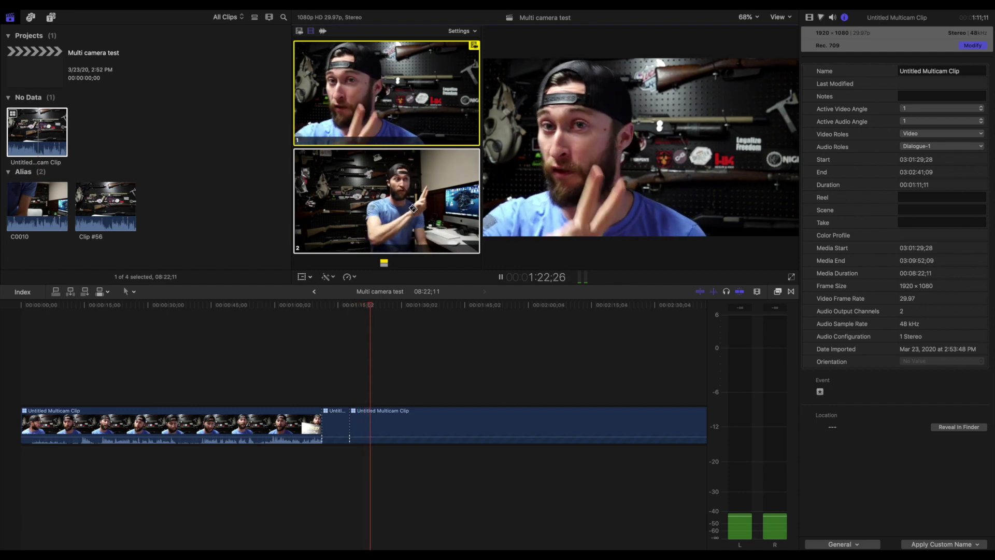
left_click(415, 210)
key("space")
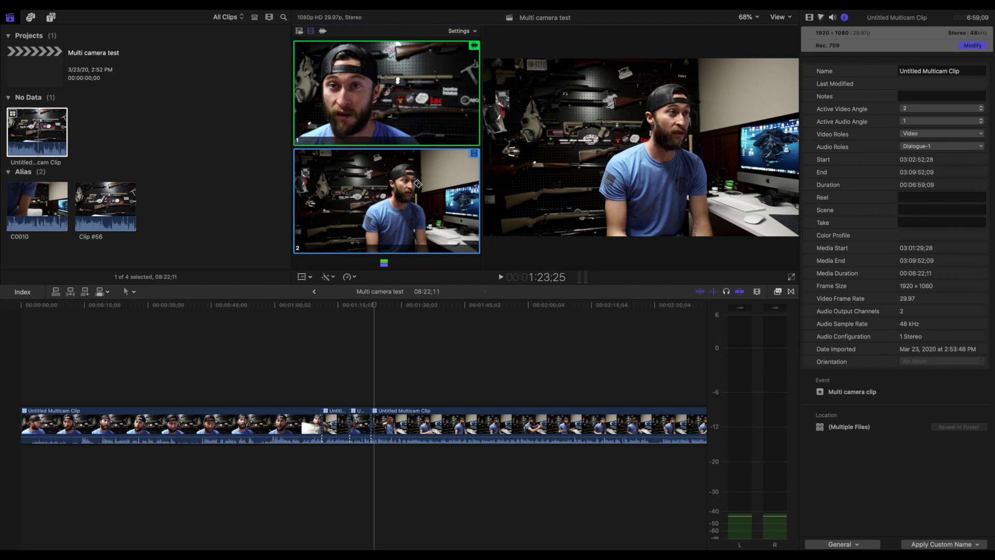
Resume playback and cut the video live to angles 1, 2, 1 and 2 in turn, stopping at about 1:30
key("space")
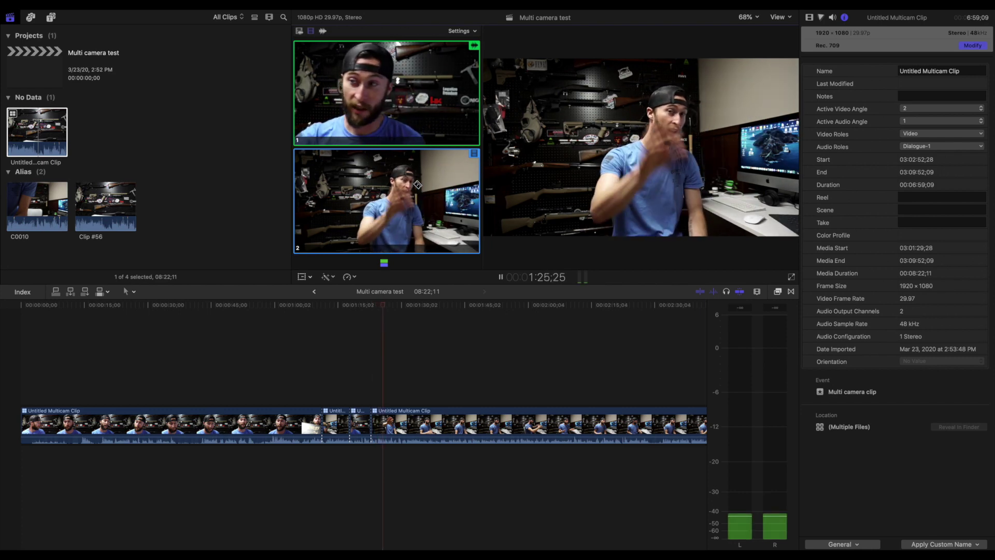
key("1")
key("2")
key("1")
key("2")
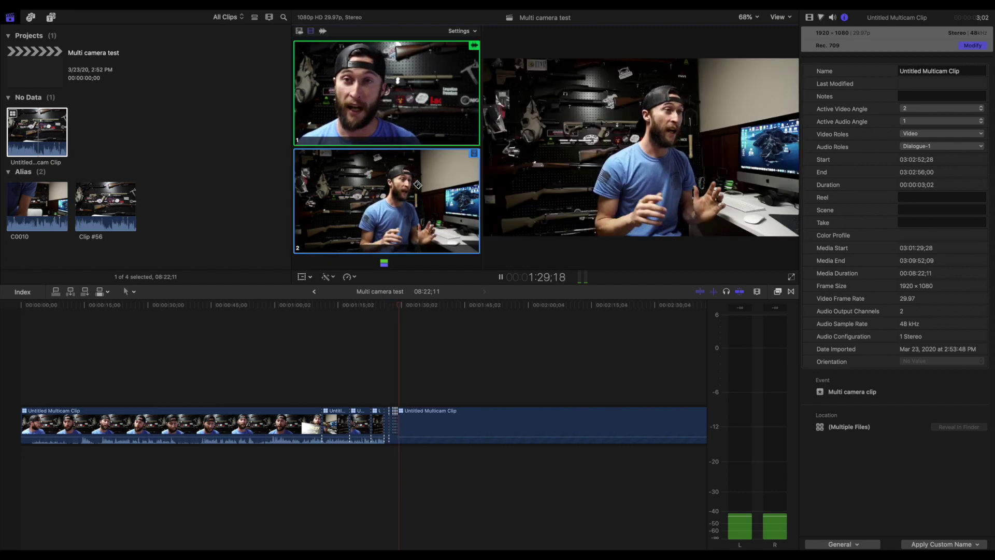
key("space")
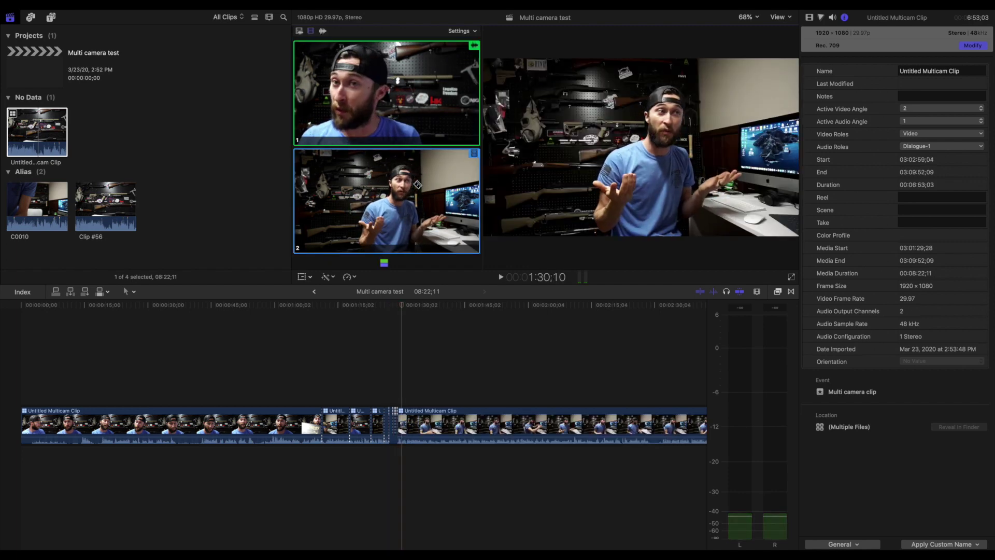